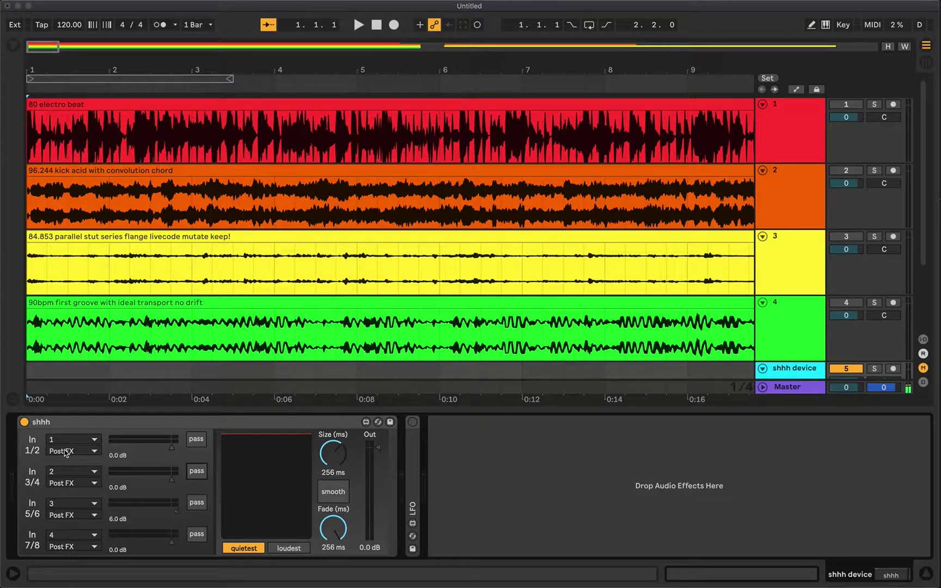
Keep input 3/4 tapped Post FX, choose quietest slices, and bring slice size to 187 ms
{"action": "left_click", "coordinate": [72, 484]}
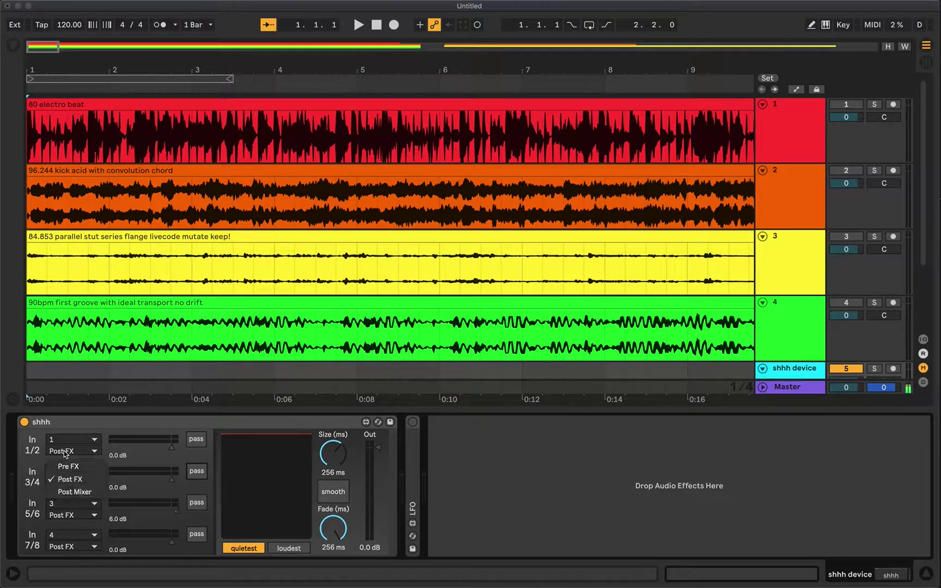
{"action": "left_click", "coordinate": [70, 480]}
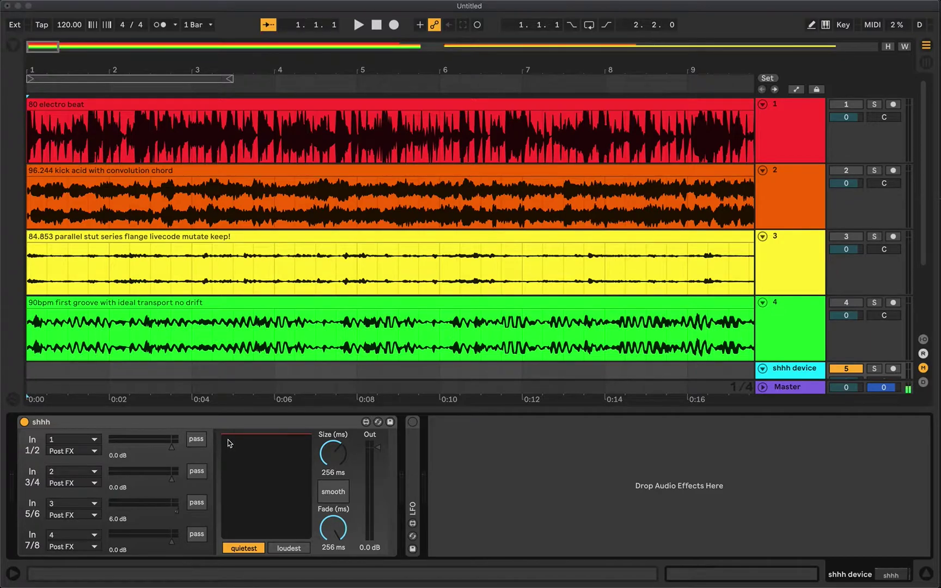
{"action": "left_click", "coordinate": [238, 550]}
{"action": "left_click_drag", "start_coordinate": [341, 457], "coordinate": [341, 486]}
{"action": "left_click_drag", "start_coordinate": [333, 477], "coordinate": [333, 465]}
Switch smoothing on and work the Fade knob to 63.7 ms, size staying at 187 ms
{"action": "left_click", "coordinate": [344, 494]}
{"action": "mouse_move", "coordinate": [333, 528]}
{"action": "left_mouse_down"}
{"action": "mouse_move", "coordinate": [333, 545]}
{"action": "mouse_move", "coordinate": [333, 536]}
{"action": "left_mouse_up"}
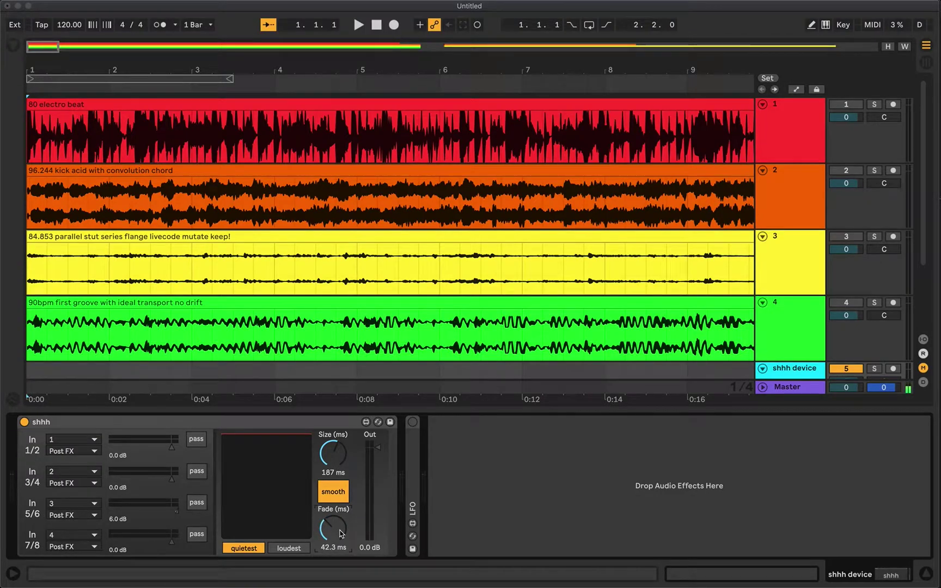
{"action": "left_click", "coordinate": [340, 499]}
{"action": "mouse_move", "coordinate": [334, 528]}
{"action": "left_mouse_down"}
{"action": "mouse_move", "coordinate": [335, 518]}
{"action": "mouse_move", "coordinate": [335, 535]}
{"action": "left_mouse_up"}
{"action": "left_click", "coordinate": [335, 494]}
{"action": "left_click_drag", "start_coordinate": [333, 530], "coordinate": [333, 545]}
{"action": "left_click_drag", "start_coordinate": [333, 530], "coordinate": [333, 516]}
{"action": "left_click_drag", "start_coordinate": [335, 533], "coordinate": [343, 544]}
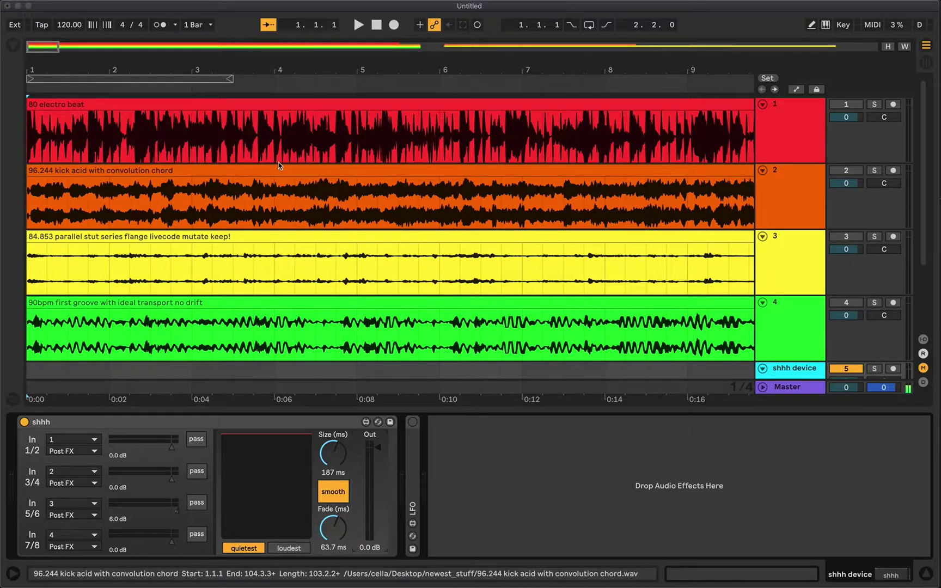
Select the 80 electro beat clip and the shhh track, then drop an LFO after shhh
{"action": "left_click", "coordinate": [263, 103]}
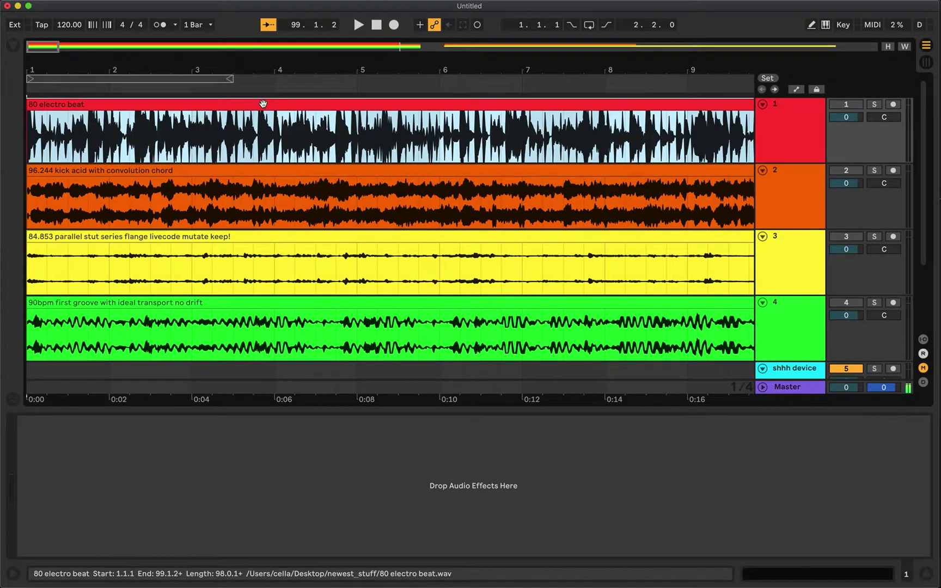
{"action": "left_click", "coordinate": [804, 368]}
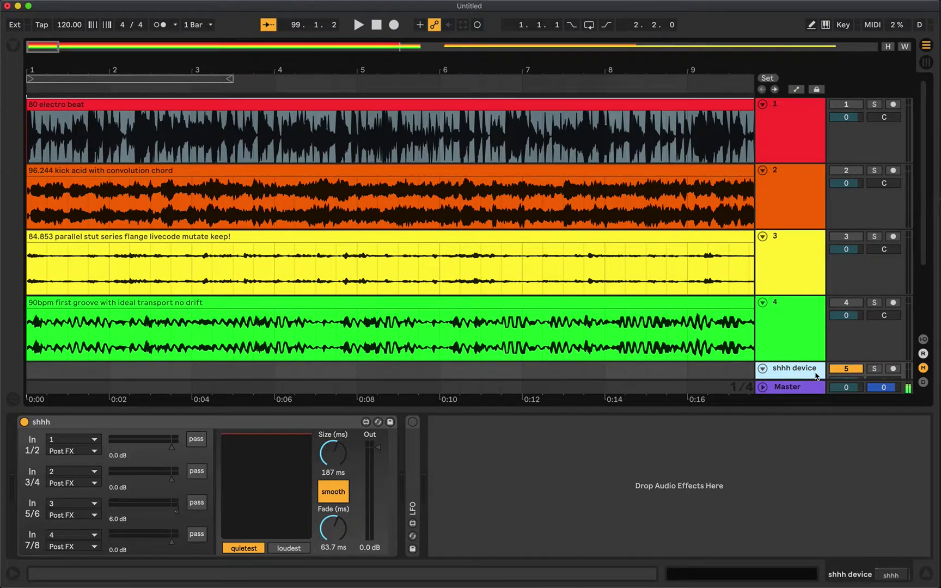
{"action": "scroll", "coordinate": [816, 375], "scroll_direction": "down", "scroll_amount": 3}
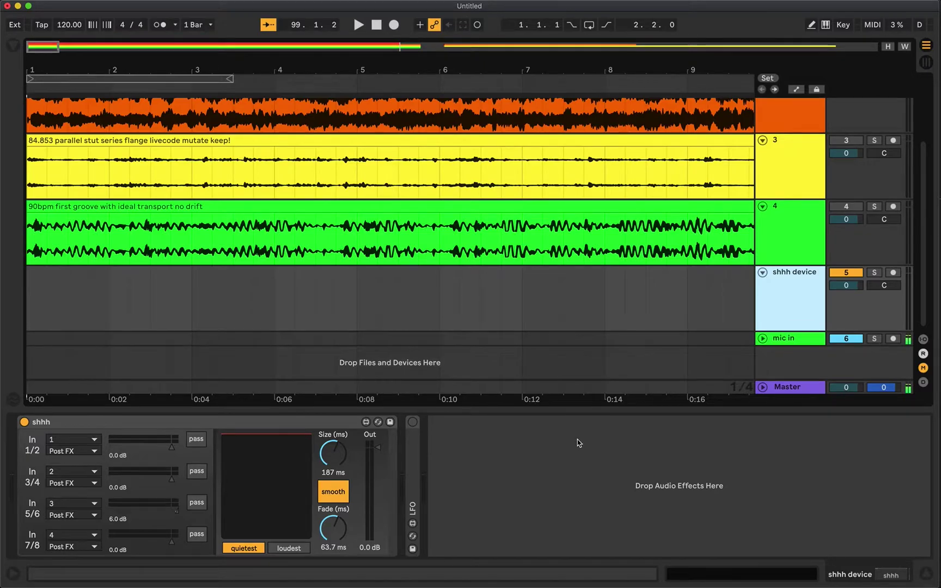
{"action": "left_click_drag", "start_coordinate": [840, 353], "coordinate": [463, 457]}
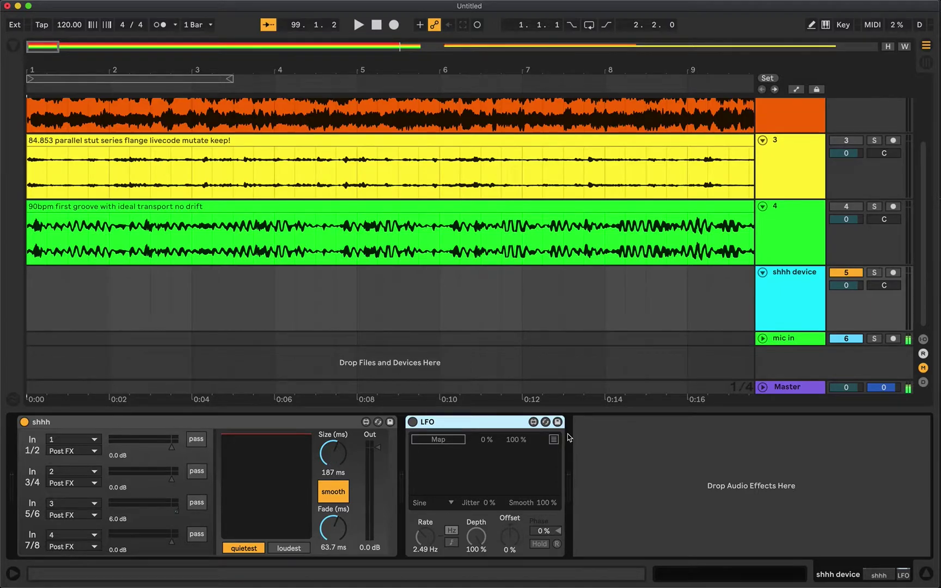
{"action": "scroll", "coordinate": [559, 355], "scroll_direction": "up", "scroll_amount": 5}
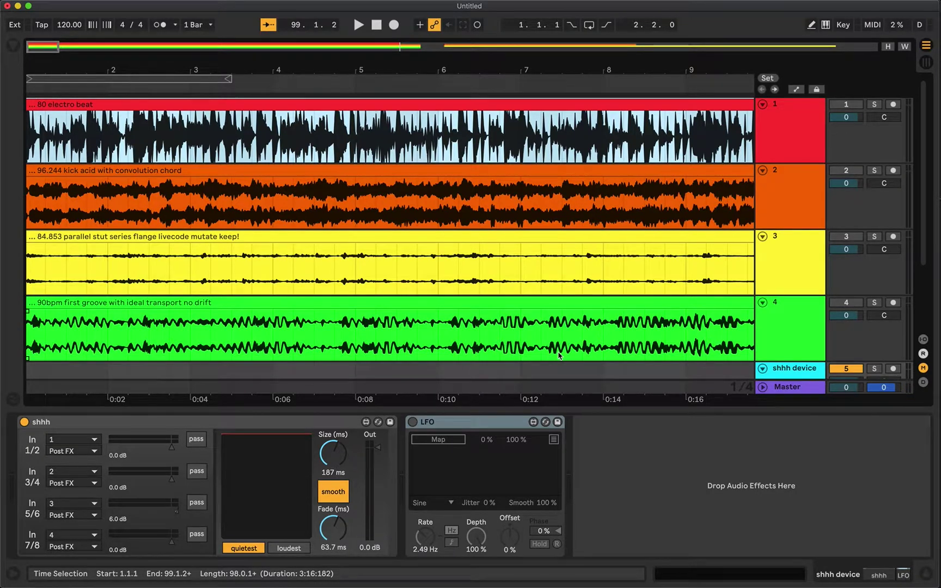
Play the arrangement and sweep Size and Fade, ending at 0.45 ms size and 0.06 ms fade
{"action": "key", "text": "space"}
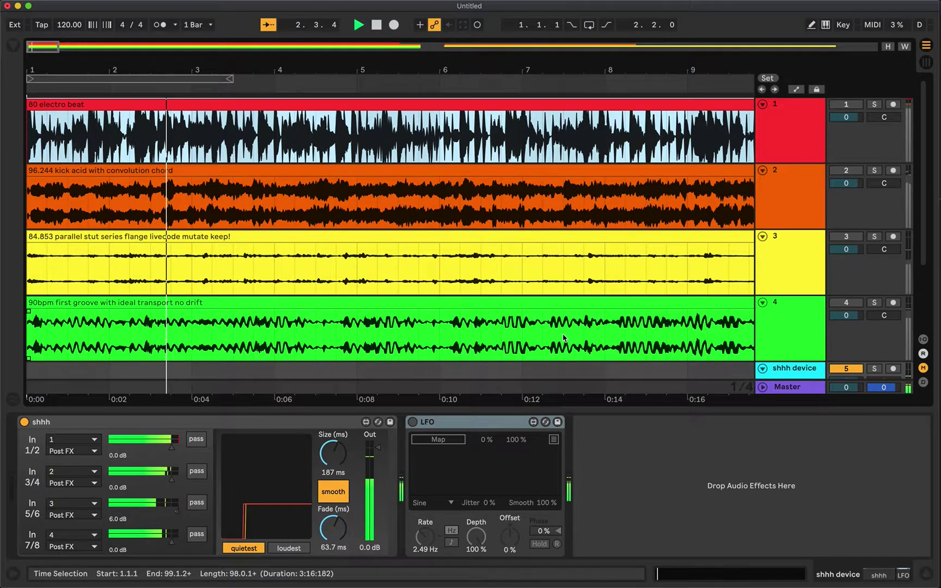
{"action": "left_click_drag", "start_coordinate": [333, 455], "coordinate": [330, 471]}
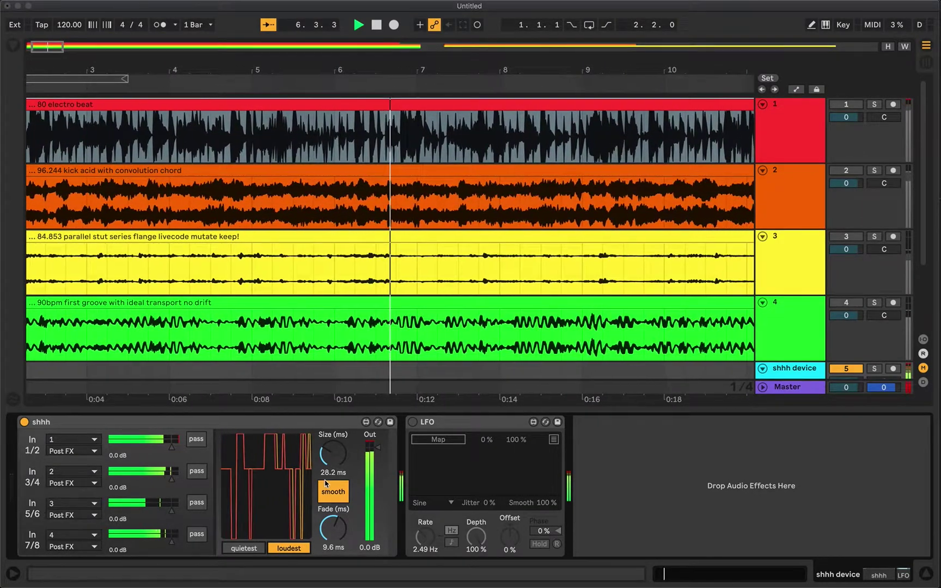
{"action": "left_click_drag", "start_coordinate": [332, 527], "coordinate": [331, 519]}
{"action": "mouse_move", "coordinate": [332, 453]}
{"action": "left_mouse_down"}
{"action": "mouse_move", "coordinate": [332, 437]}
{"action": "mouse_move", "coordinate": [332, 463]}
{"action": "left_mouse_up"}
{"action": "left_click_drag", "start_coordinate": [331, 526], "coordinate": [332, 540]}
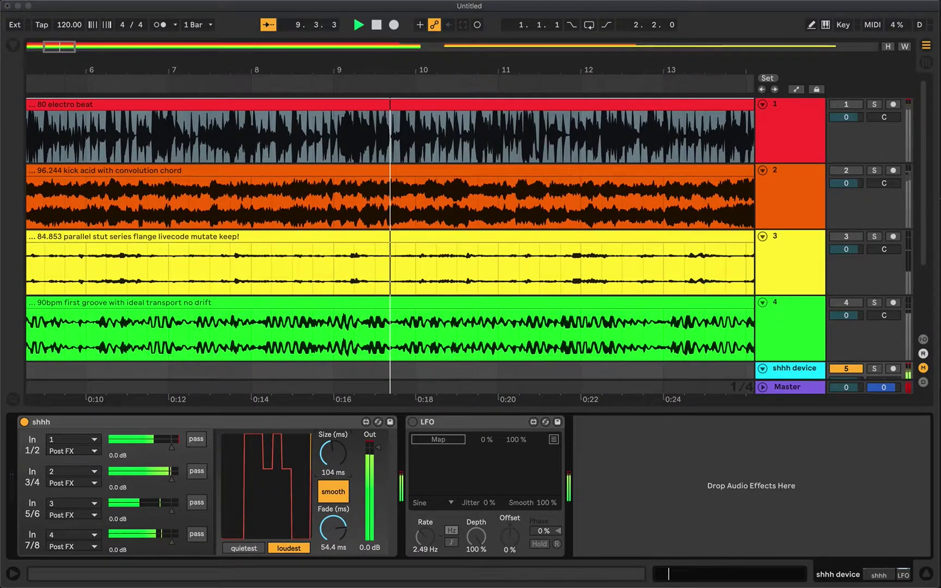
{"action": "left_click_drag", "start_coordinate": [331, 452], "coordinate": [332, 471]}
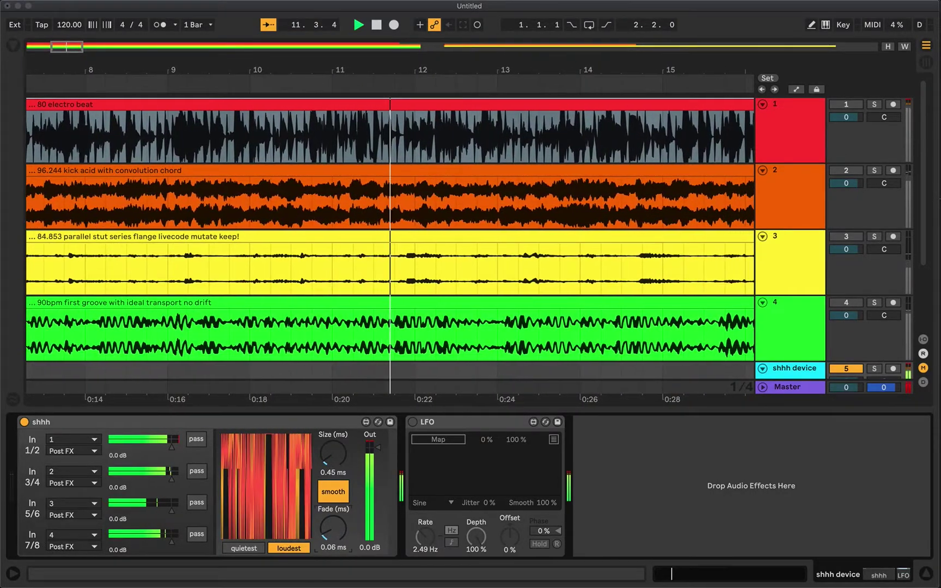
Toggle quietest and loudest modes, turn smoothing off, and shrink fade and size during playback
{"action": "left_click", "coordinate": [242, 549]}
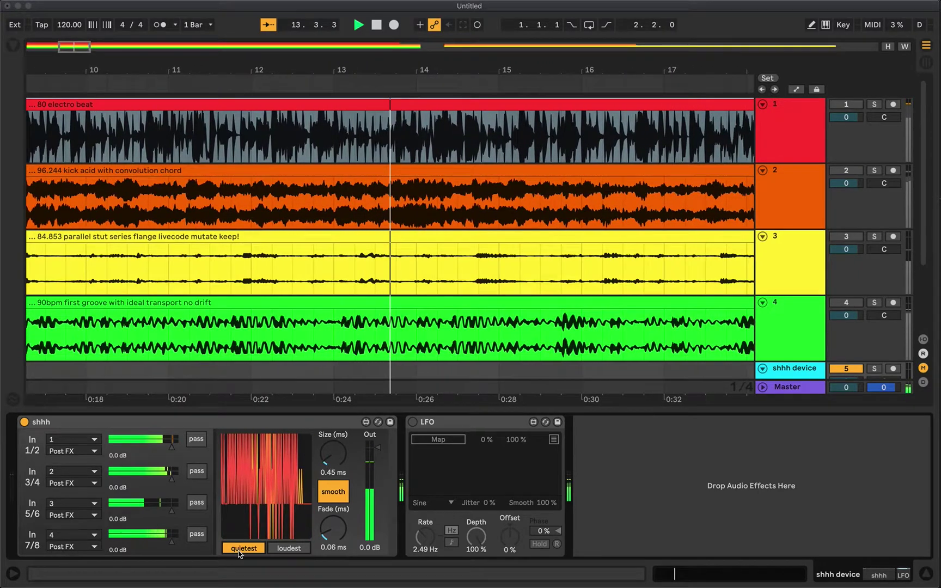
{"action": "left_click", "coordinate": [288, 549]}
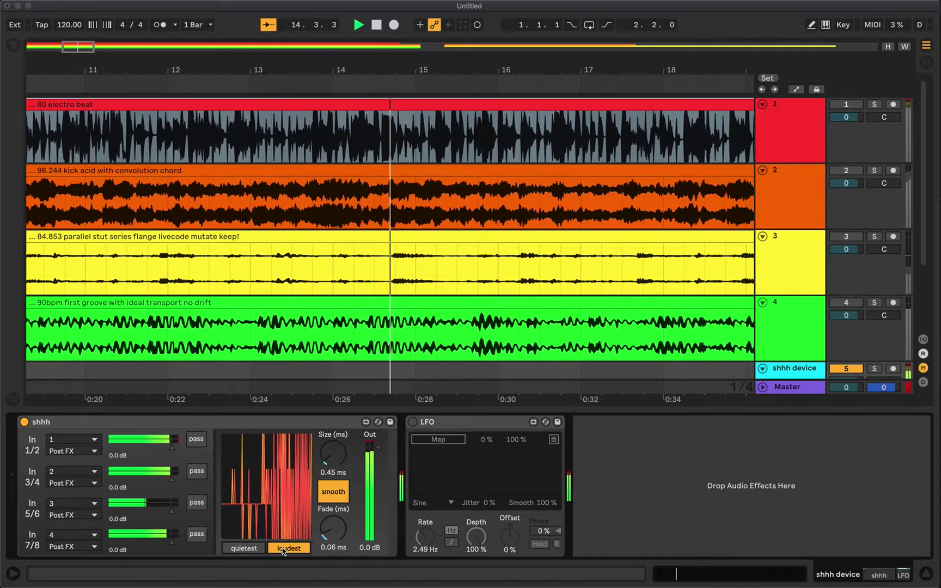
{"action": "left_click_drag", "start_coordinate": [332, 529], "coordinate": [339, 498]}
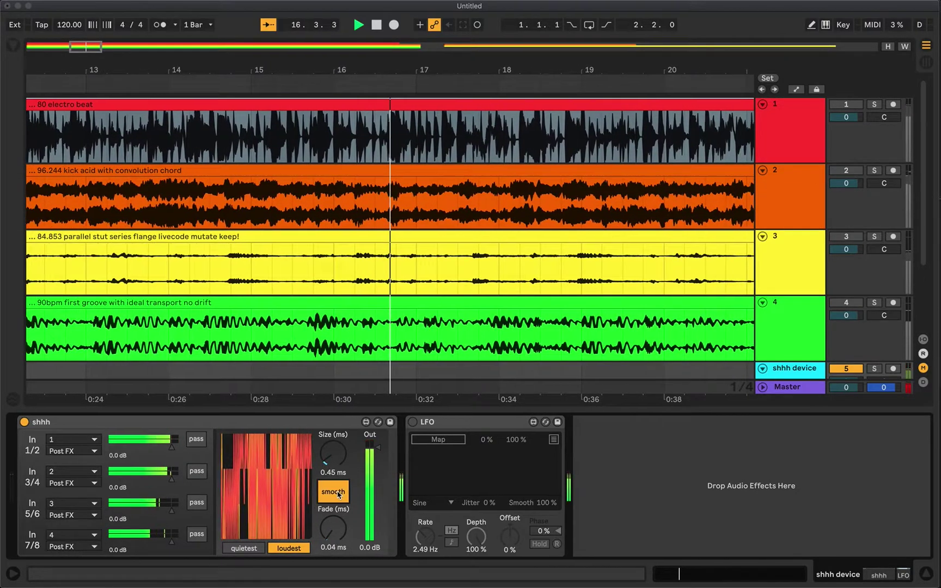
{"action": "left_click", "coordinate": [333, 493]}
{"action": "left_click_drag", "start_coordinate": [333, 455], "coordinate": [333, 471]}
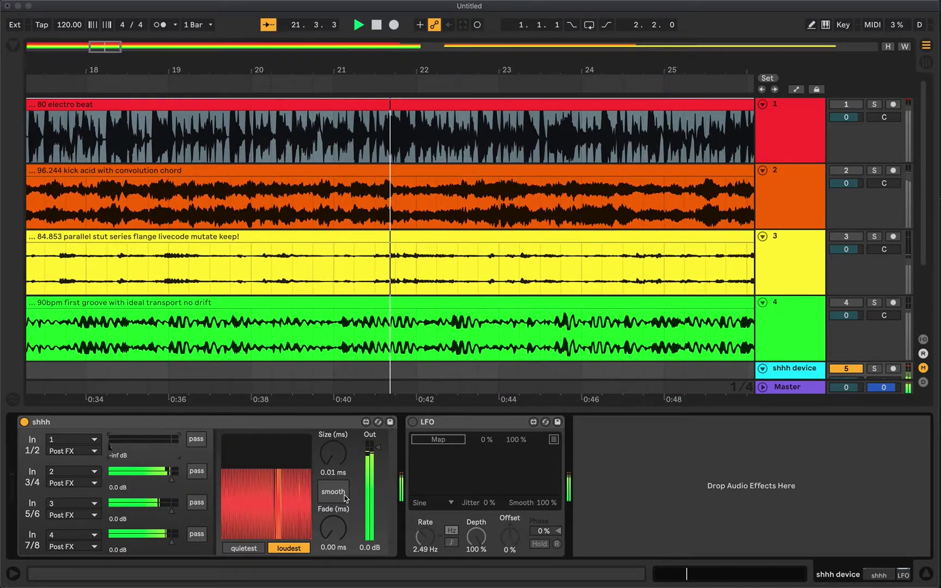
Return to quietest slices and raise both size and fade to 22.8 ms
{"action": "left_click", "coordinate": [244, 548]}
{"action": "left_click_drag", "start_coordinate": [112, 439], "coordinate": [175, 439]}
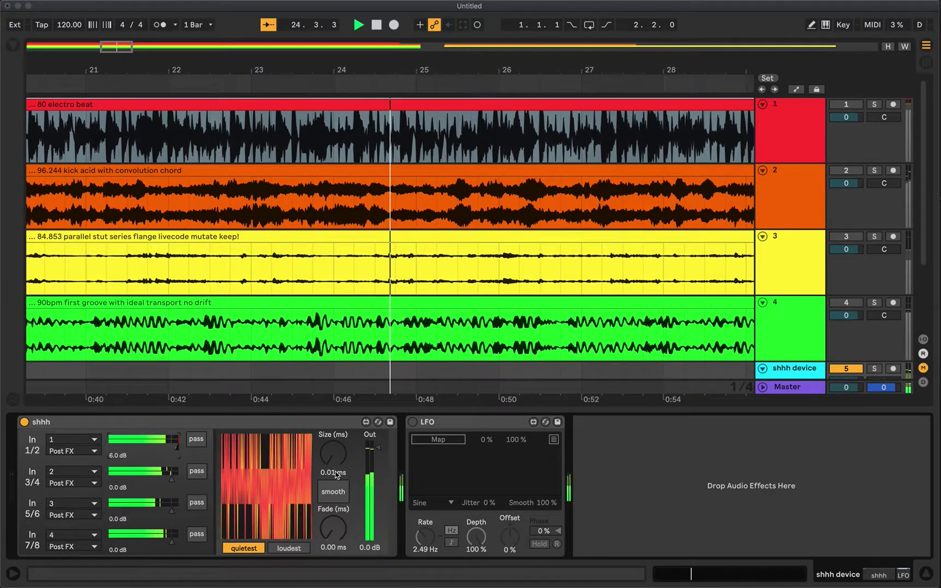
{"action": "left_click_drag", "start_coordinate": [333, 452], "coordinate": [324, 442]}
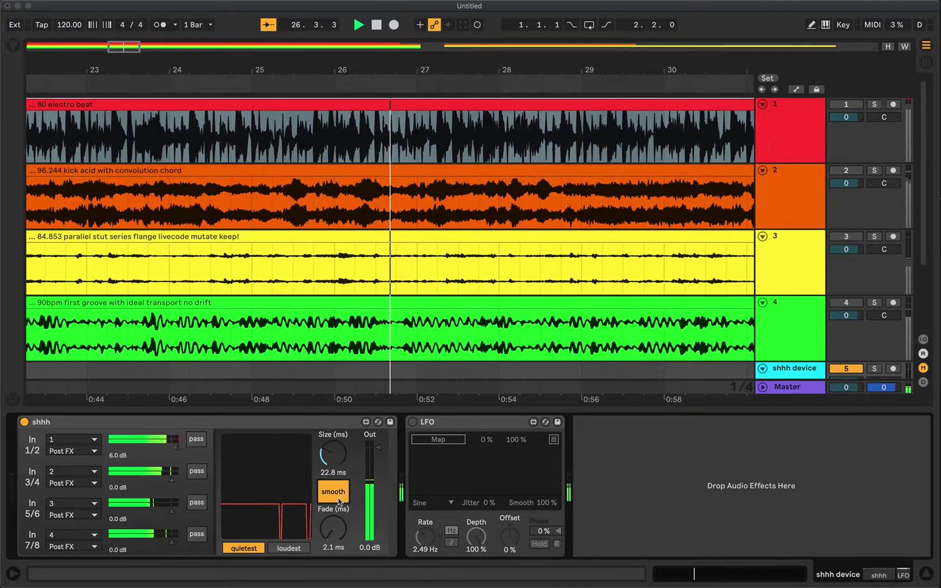
{"action": "left_click_drag", "start_coordinate": [334, 529], "coordinate": [334, 514]}
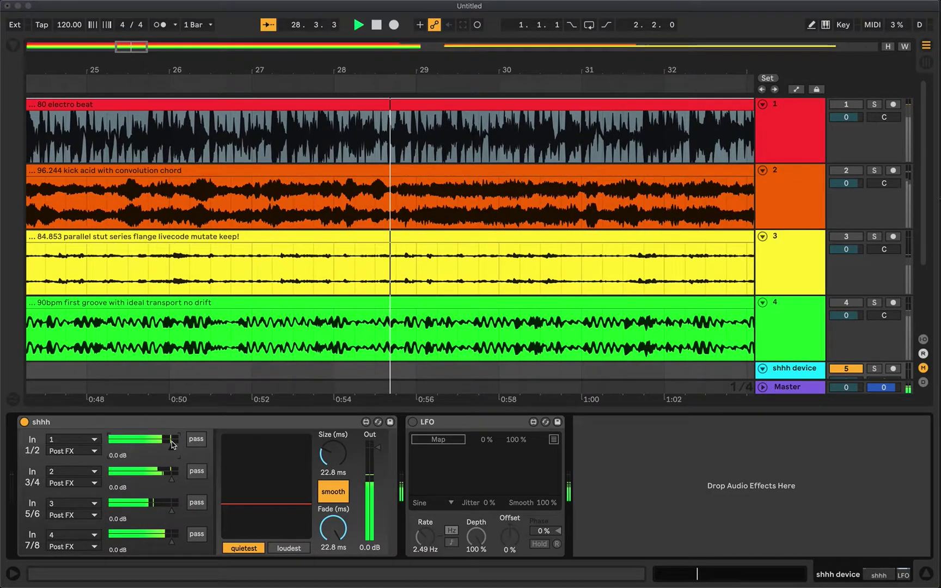
Boost input 3 to 6 dB, switch on the LFO and map it to shhh's Size
{"action": "left_click_drag", "start_coordinate": [151, 503], "coordinate": [158, 503]}
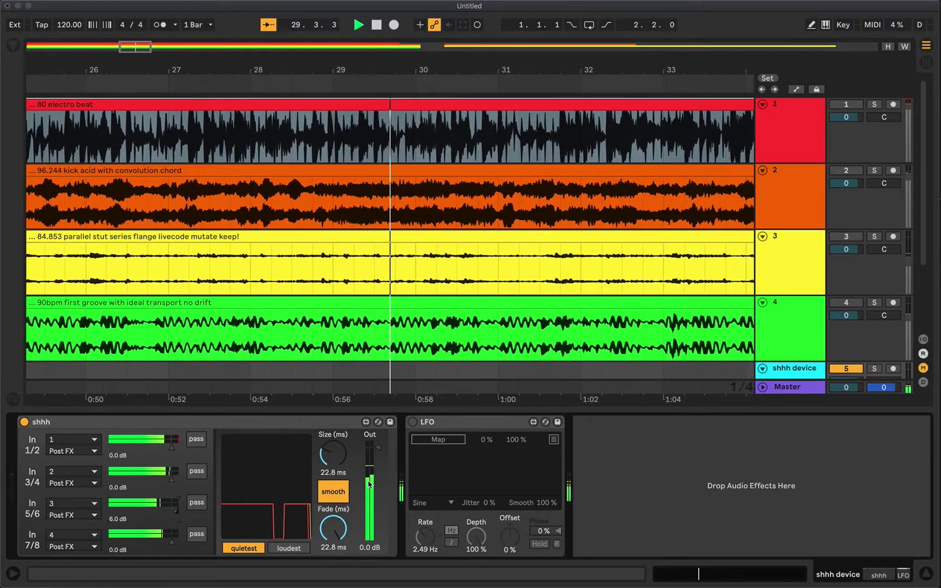
{"action": "left_click", "coordinate": [412, 422]}
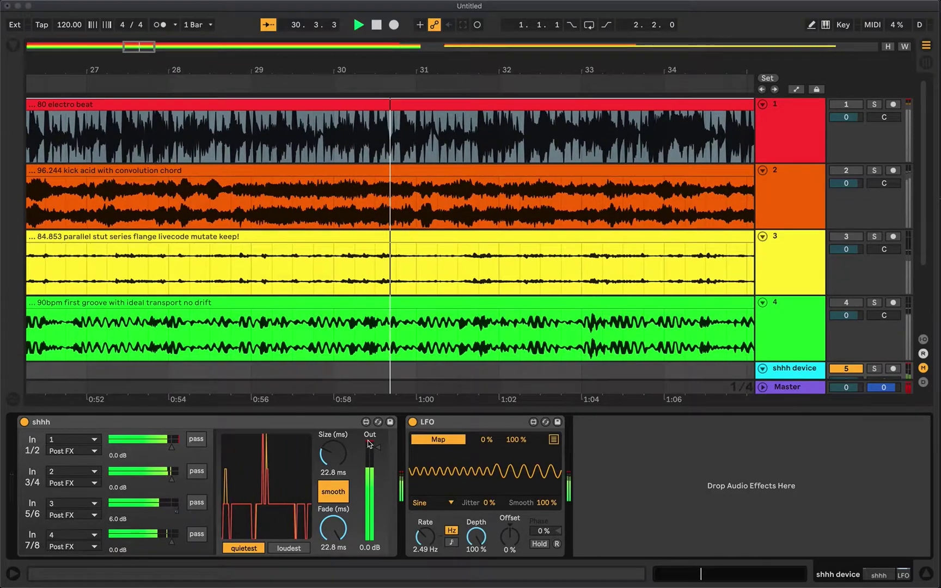
{"action": "left_click", "coordinate": [332, 454]}
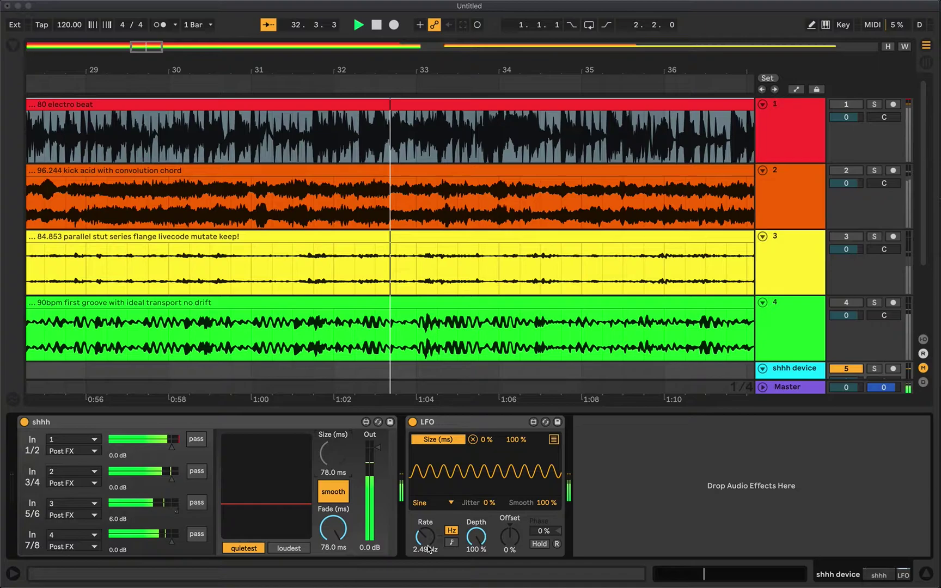
Set the LFO rate to a slow 0.18 Hz with 0% smoothing
{"action": "left_click_drag", "start_coordinate": [425, 542], "coordinate": [425, 534]}
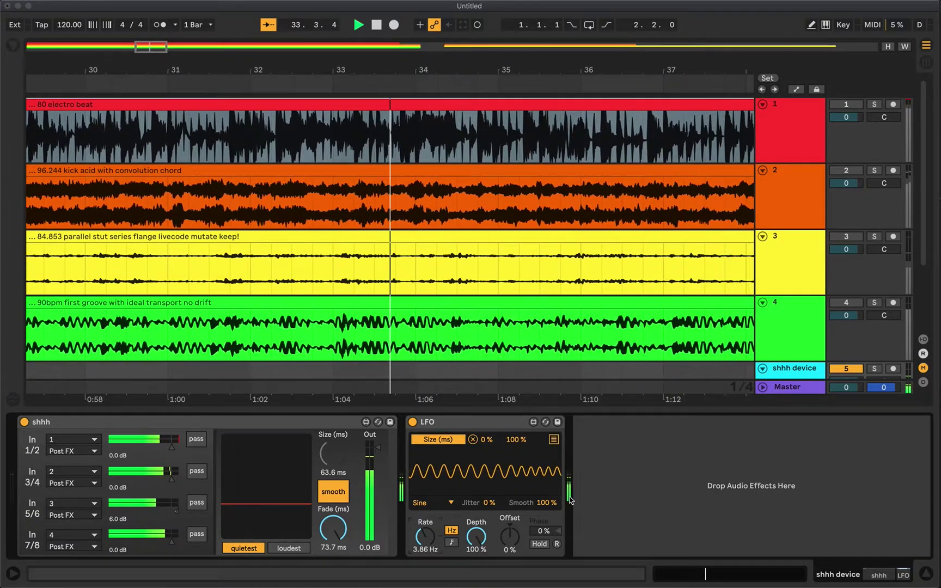
{"action": "left_click_drag", "start_coordinate": [547, 502], "coordinate": [547, 530]}
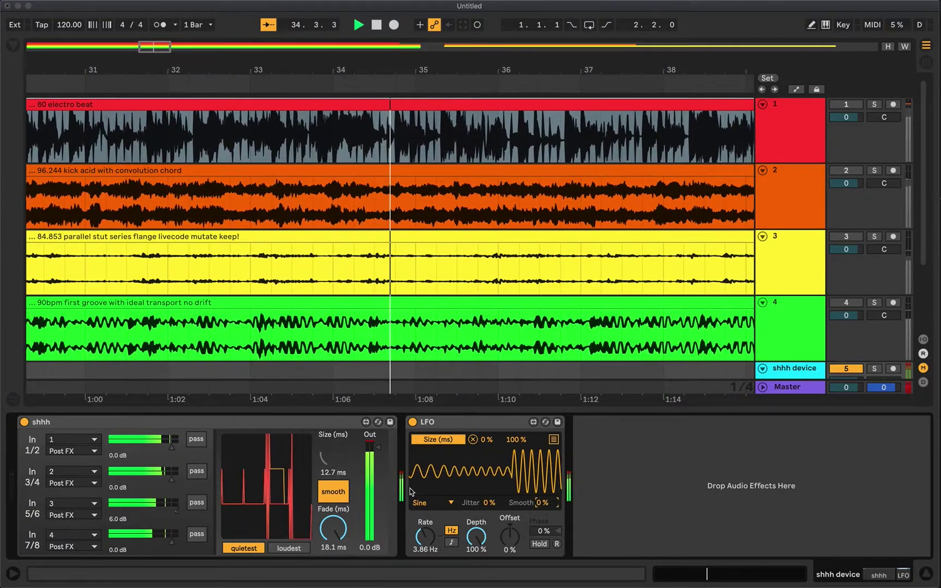
{"action": "left_click_drag", "start_coordinate": [425, 535], "coordinate": [425, 559]}
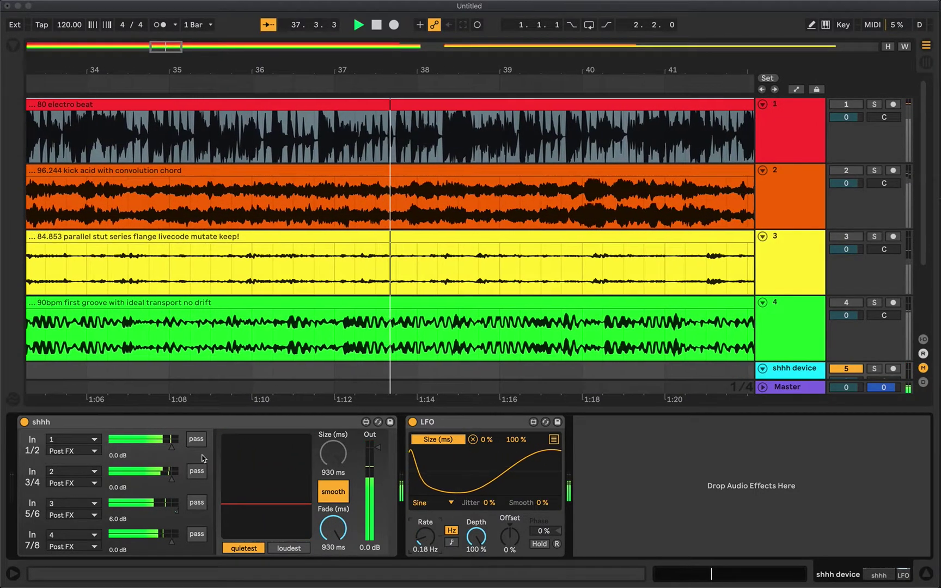
Toggle pass-through for input 2 on and off several times
{"action": "left_click", "coordinate": [197, 470]}
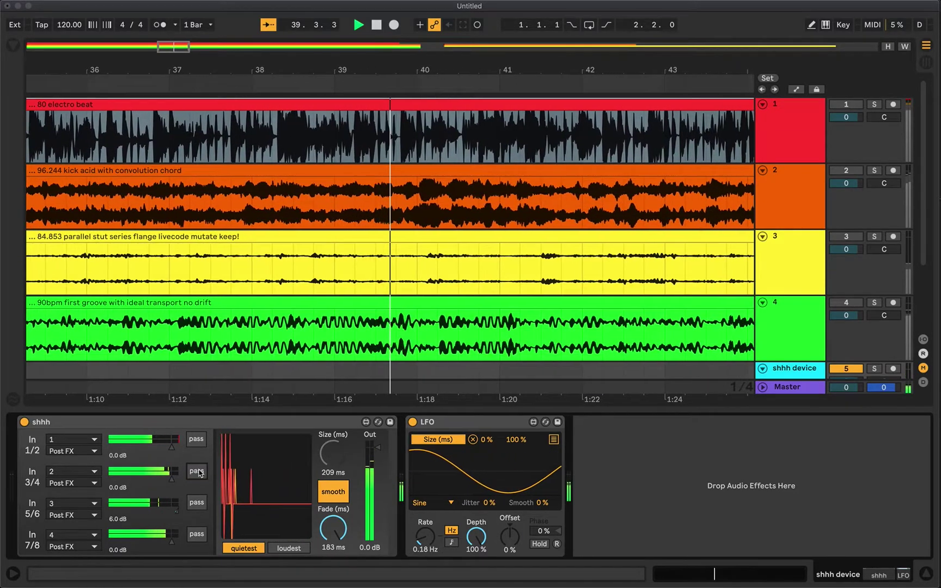
{"action": "left_click", "coordinate": [200, 474]}
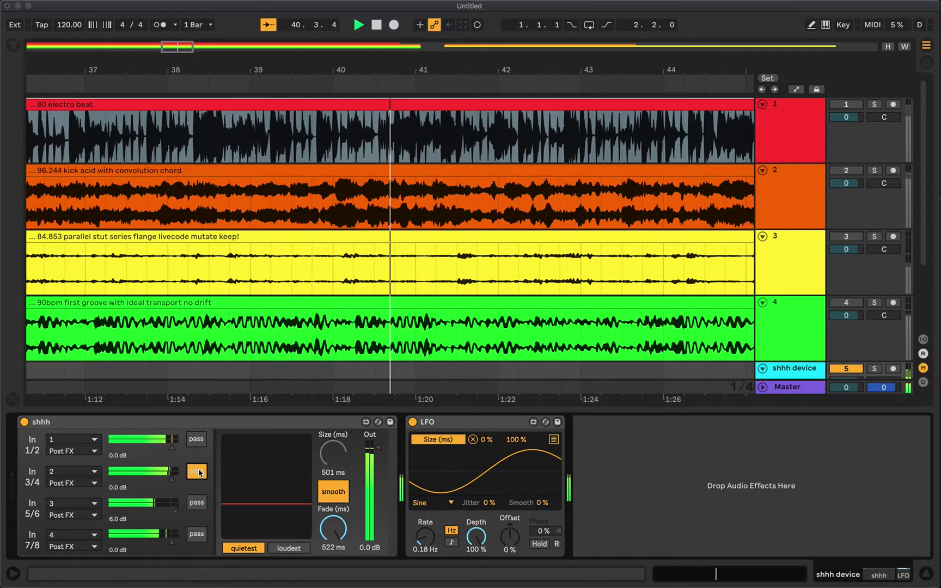
{"action": "left_click", "coordinate": [199, 473]}
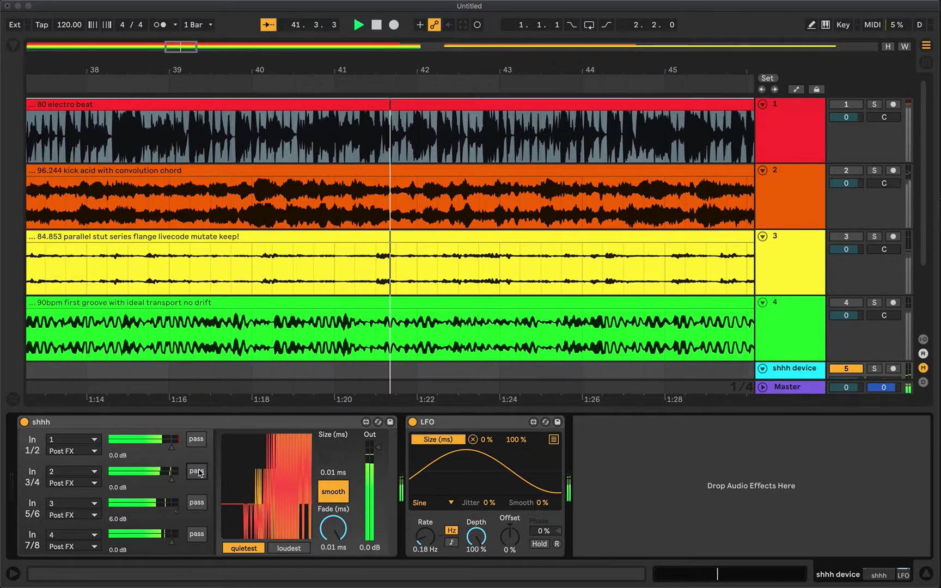
{"action": "left_click", "coordinate": [199, 473]}
{"action": "left_click", "coordinate": [199, 473]}
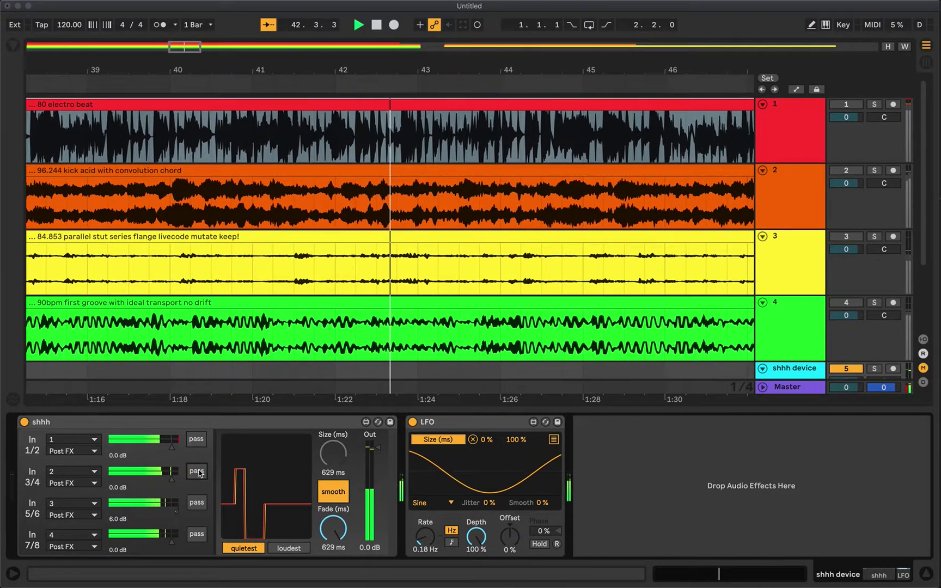
{"action": "left_click", "coordinate": [200, 474]}
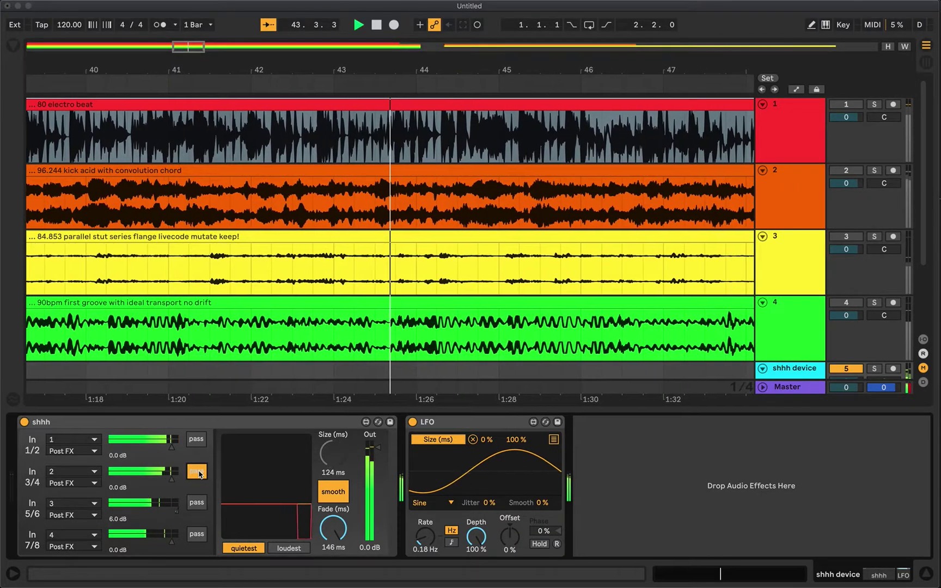
{"action": "left_click", "coordinate": [199, 473]}
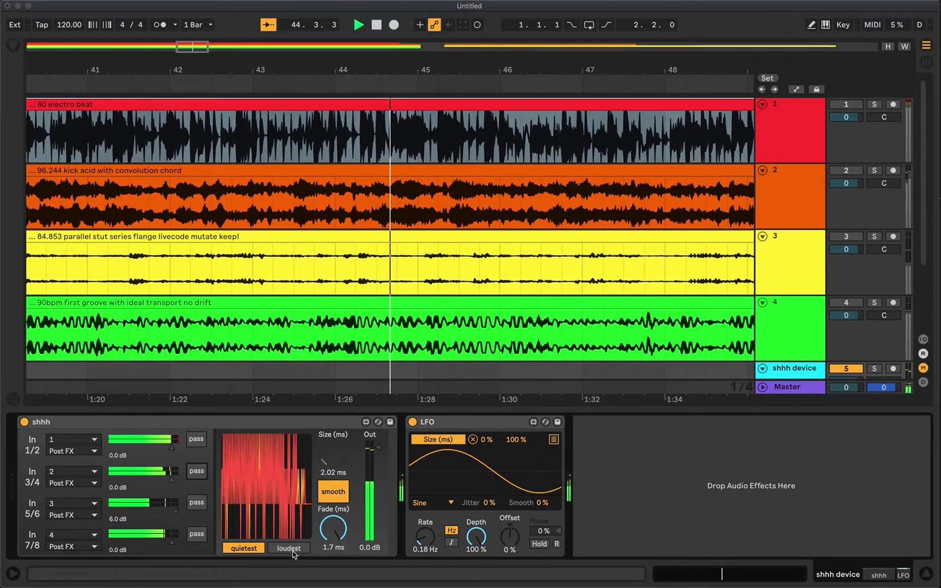
Switch to loudest slices and keep toggling input 2 pass-through
{"action": "left_click", "coordinate": [289, 548]}
{"action": "left_click", "coordinate": [195, 471]}
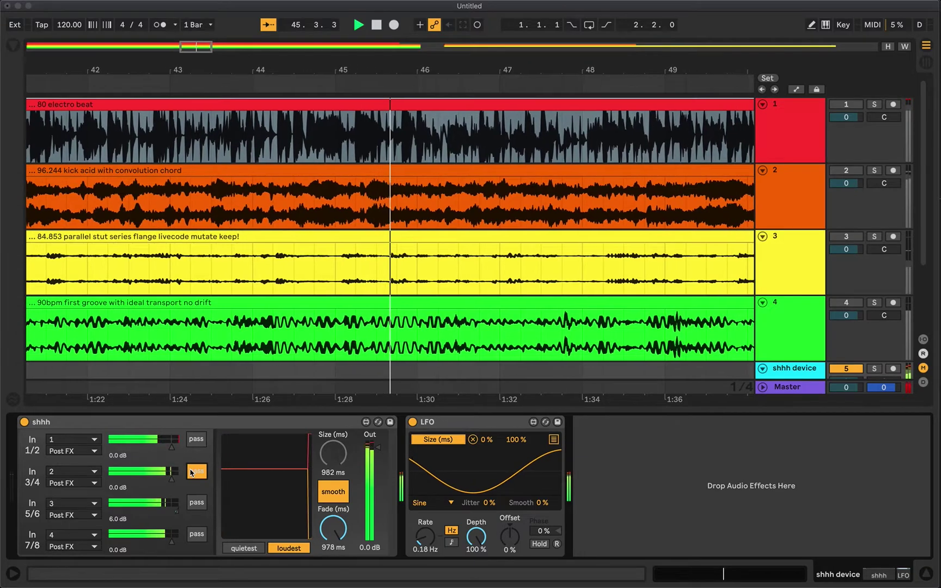
{"action": "left_click", "coordinate": [191, 473]}
{"action": "left_click", "coordinate": [194, 473]}
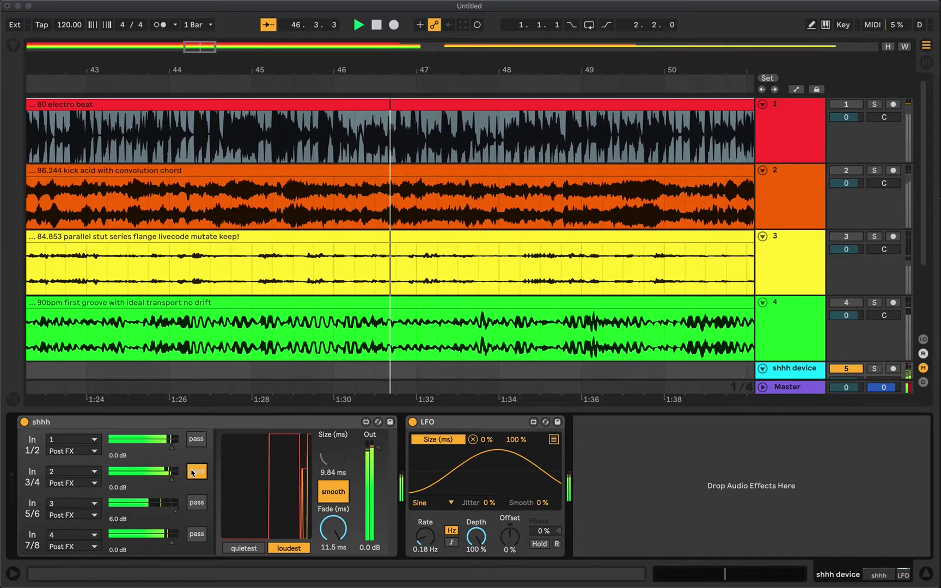
{"action": "left_click", "coordinate": [192, 474]}
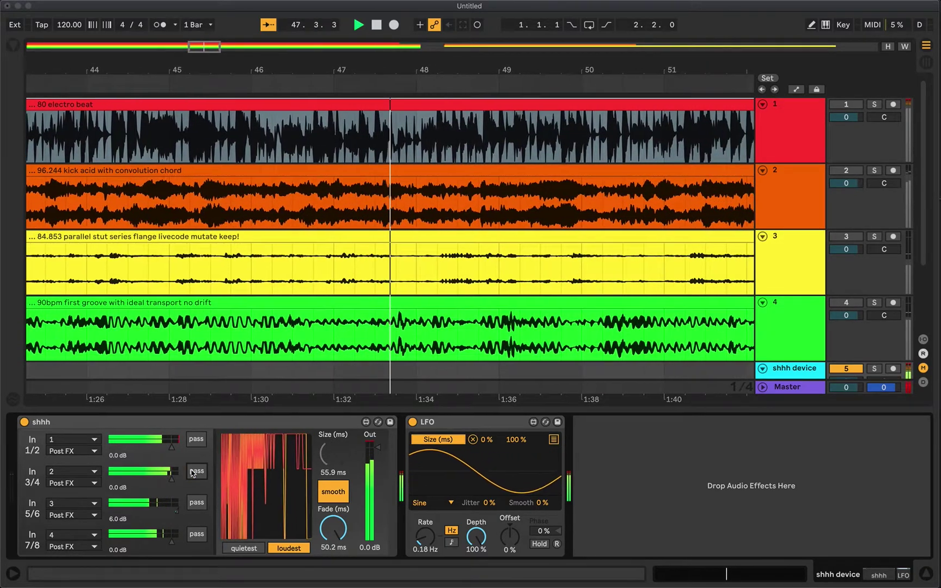
{"action": "left_click", "coordinate": [193, 474]}
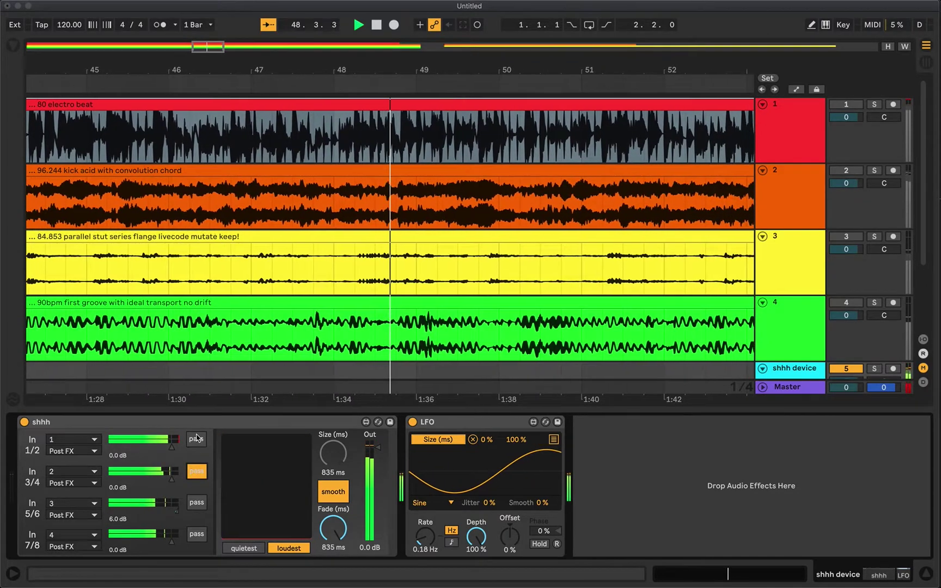
Audition passing inputs 1, 2, 3 and 4 in turn, then turn smoothing off
{"action": "left_click", "coordinate": [197, 439]}
{"action": "left_click", "coordinate": [197, 471]}
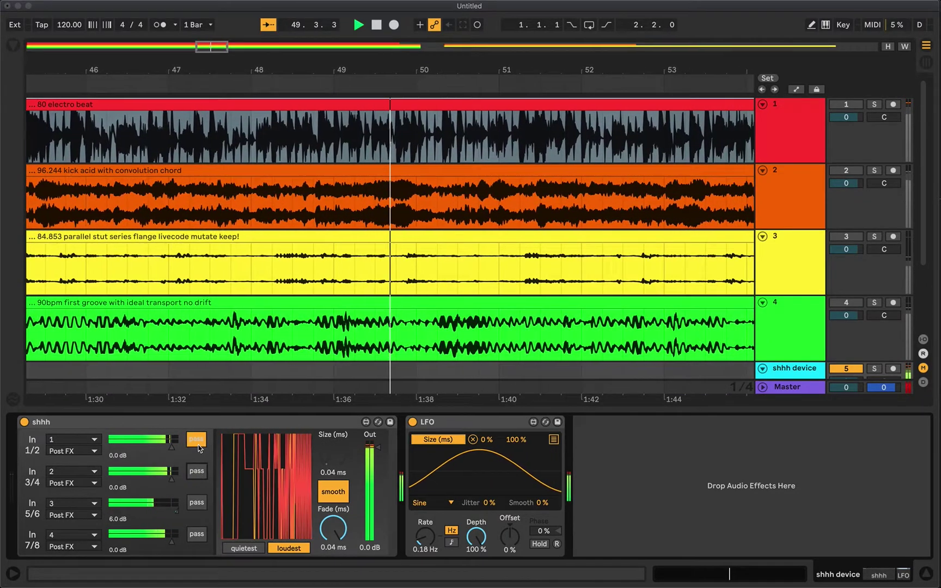
{"action": "left_click", "coordinate": [196, 441]}
{"action": "left_click", "coordinate": [199, 473]}
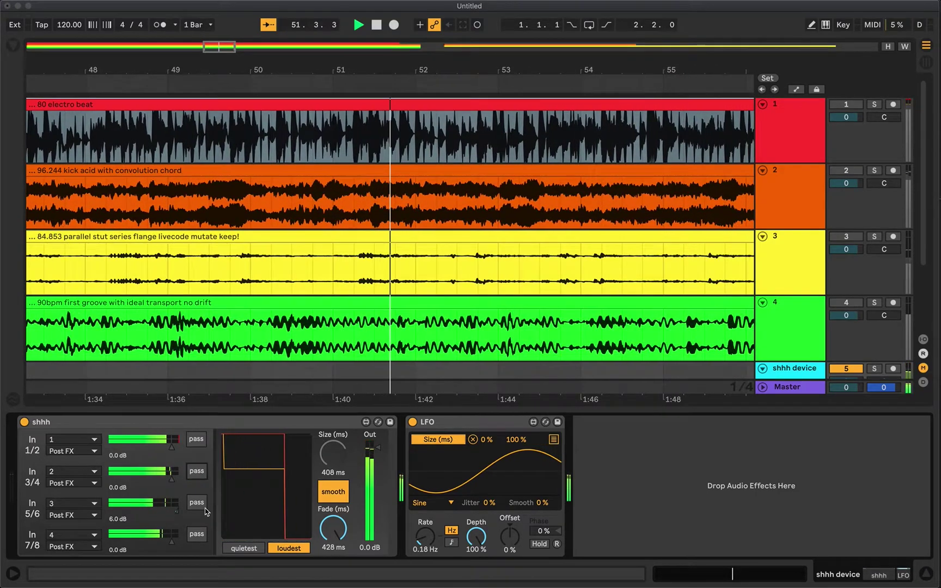
{"action": "left_click", "coordinate": [196, 503]}
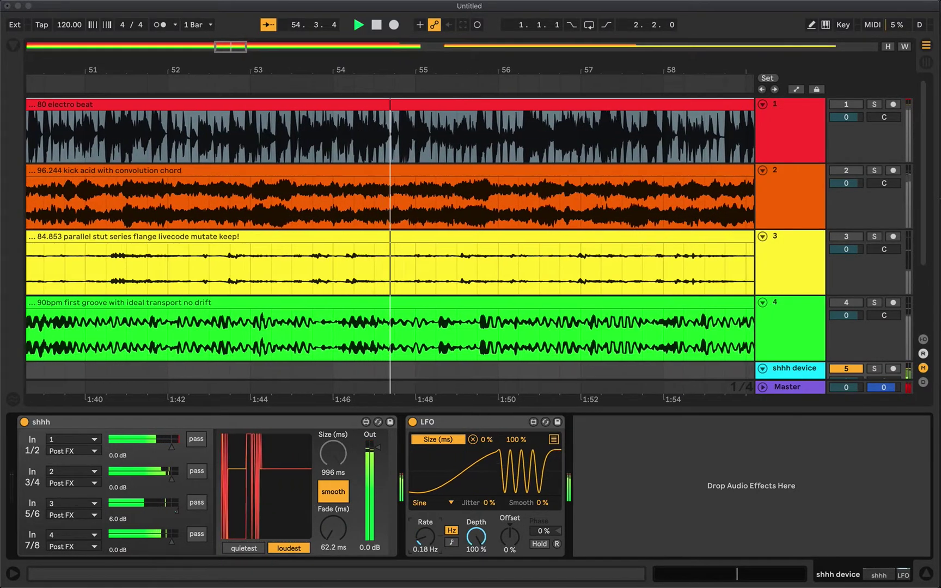
{"action": "left_click", "coordinate": [195, 537]}
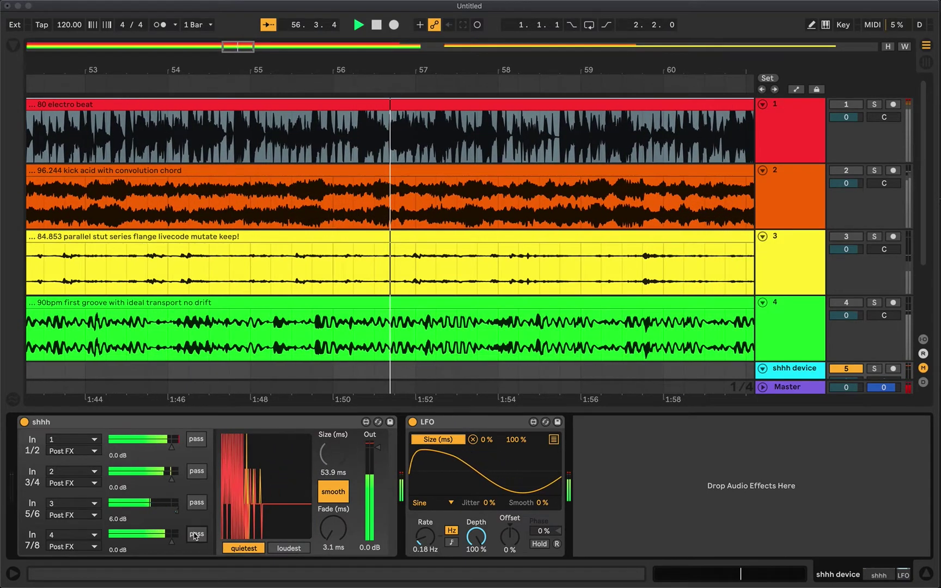
{"action": "left_click", "coordinate": [333, 492]}
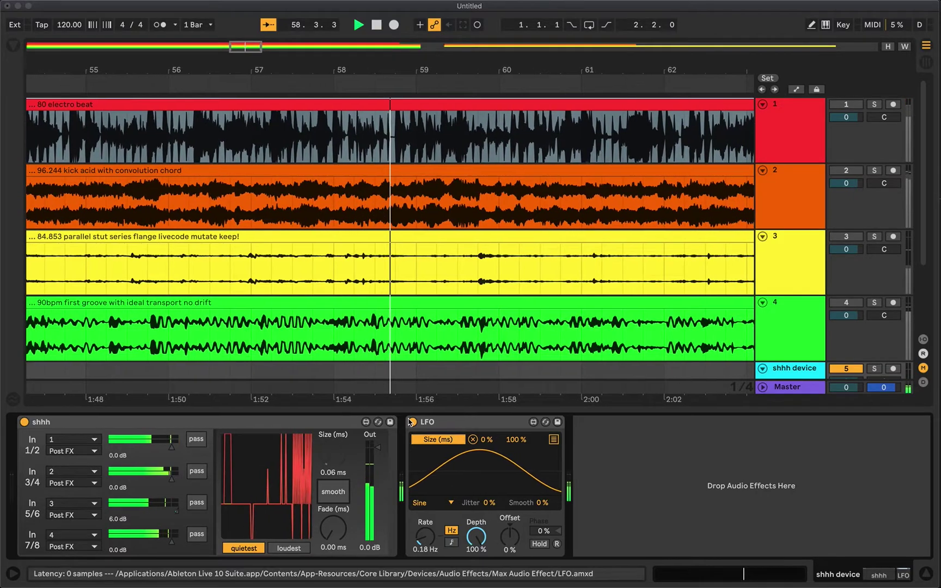
Deactivate the LFO device and select shhh's loudest mode, size staying at 0.01 ms
{"action": "left_click", "coordinate": [412, 423]}
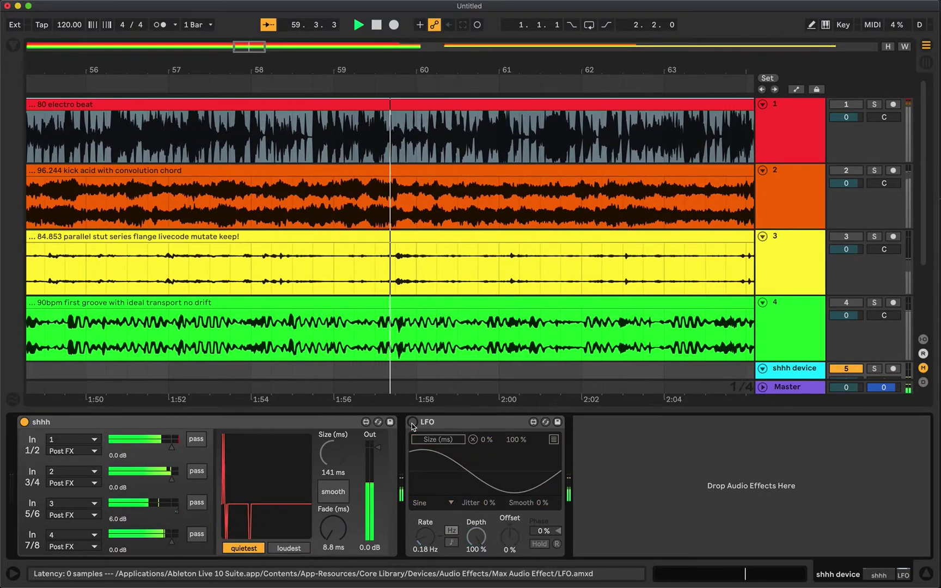
{"action": "left_click", "coordinate": [413, 424]}
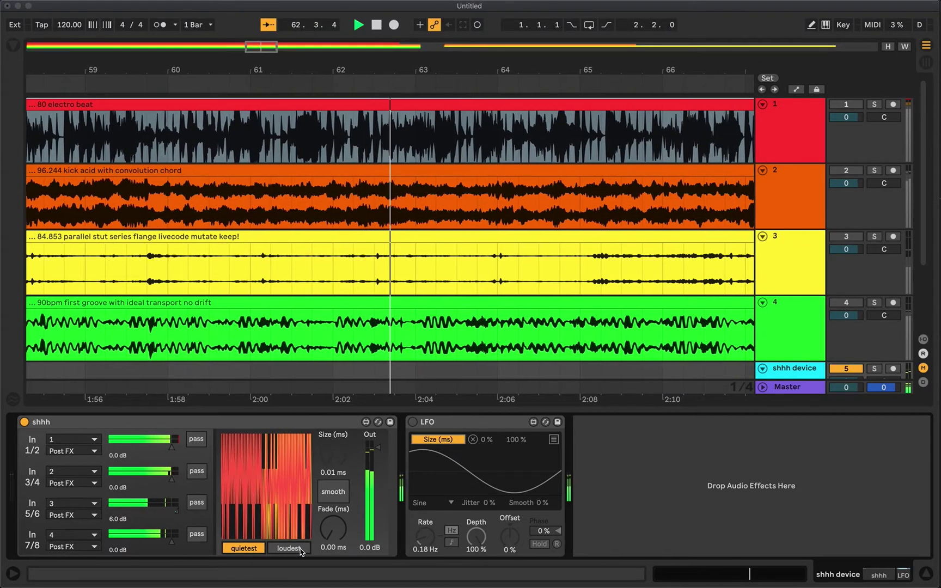
{"action": "left_click", "coordinate": [300, 548]}
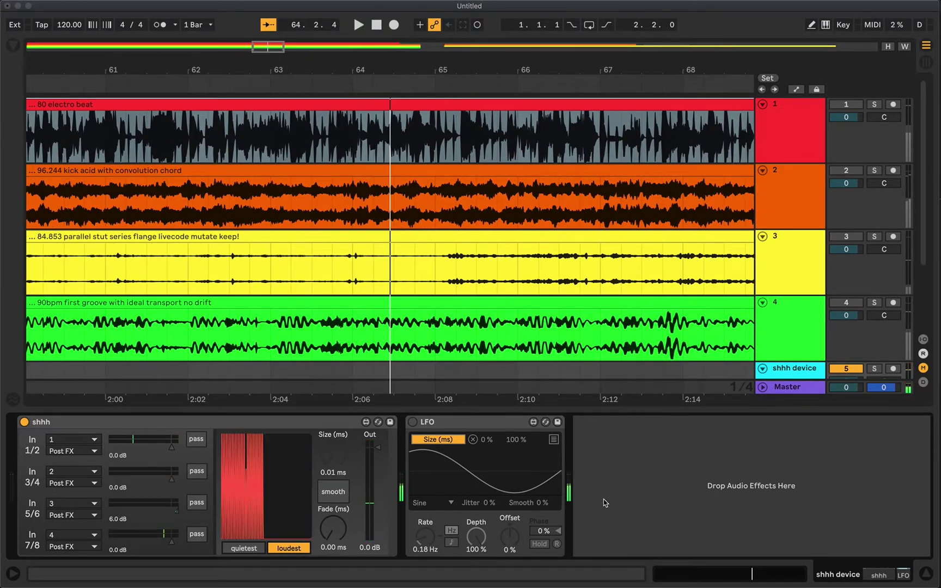
{"action": "scroll", "coordinate": [844, 295], "scroll_direction": "down", "scroll_amount": 3}
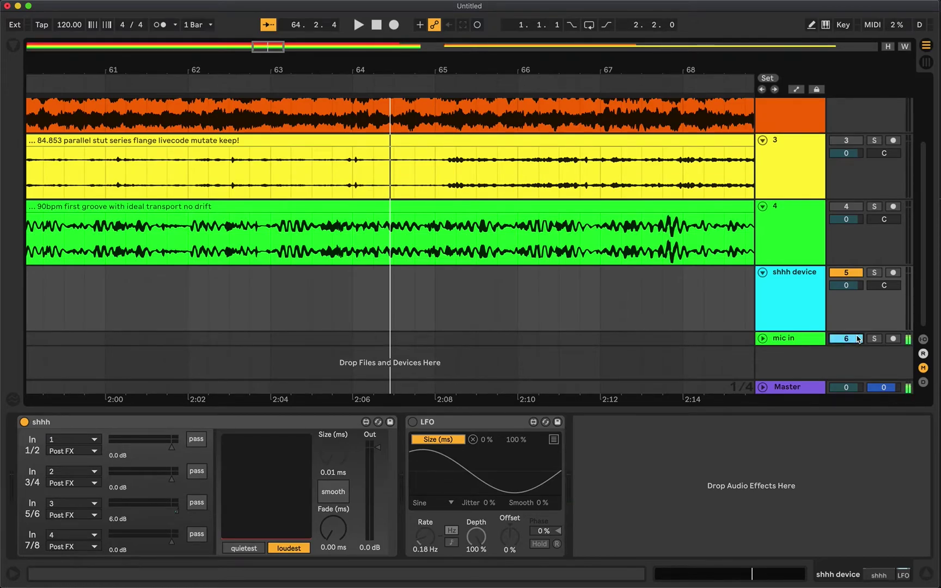
{"action": "scroll", "coordinate": [342, 230], "scroll_direction": "up", "scroll_amount": 3}
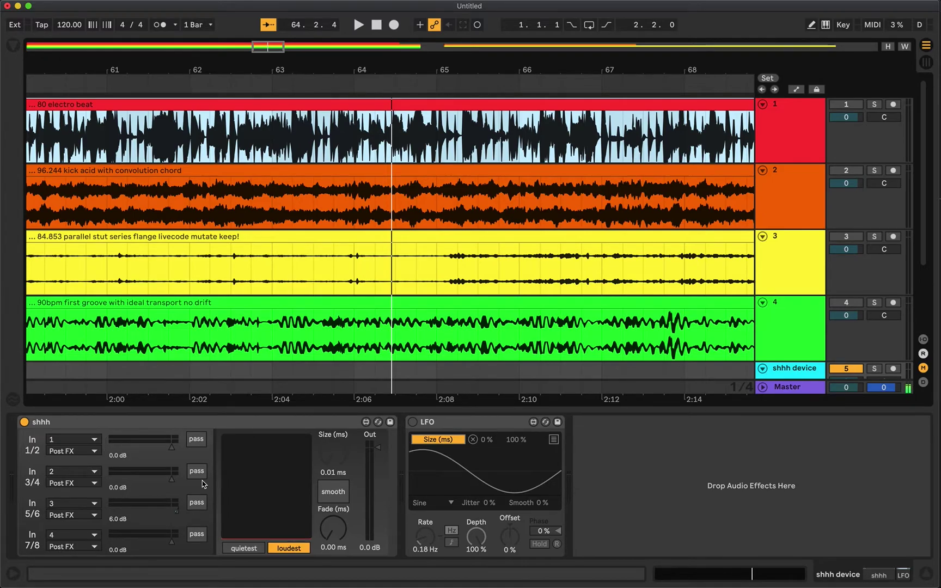
{"action": "key", "text": "super+a"}
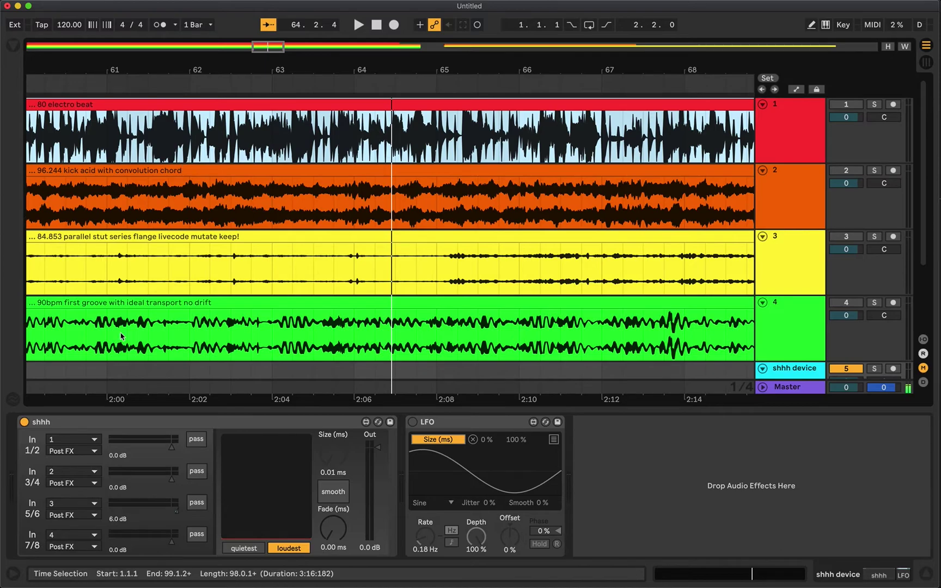